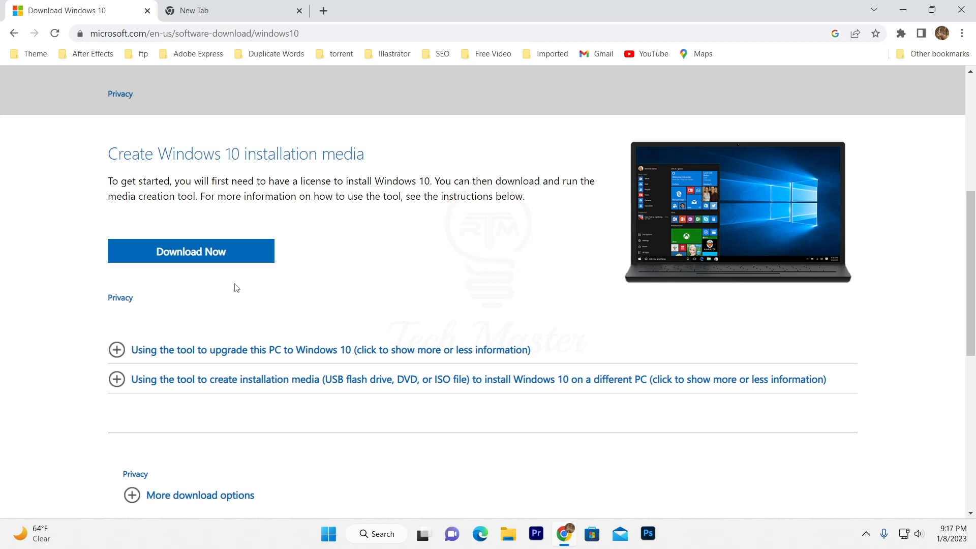
Download and launch the Windows 10 media creation tool, accepting its license terms.
click(191, 254)
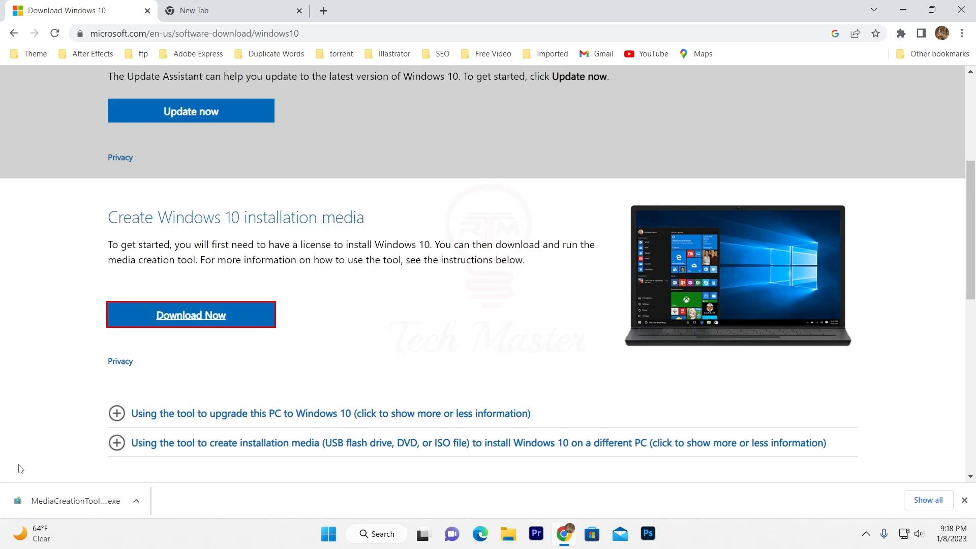
click(74, 501)
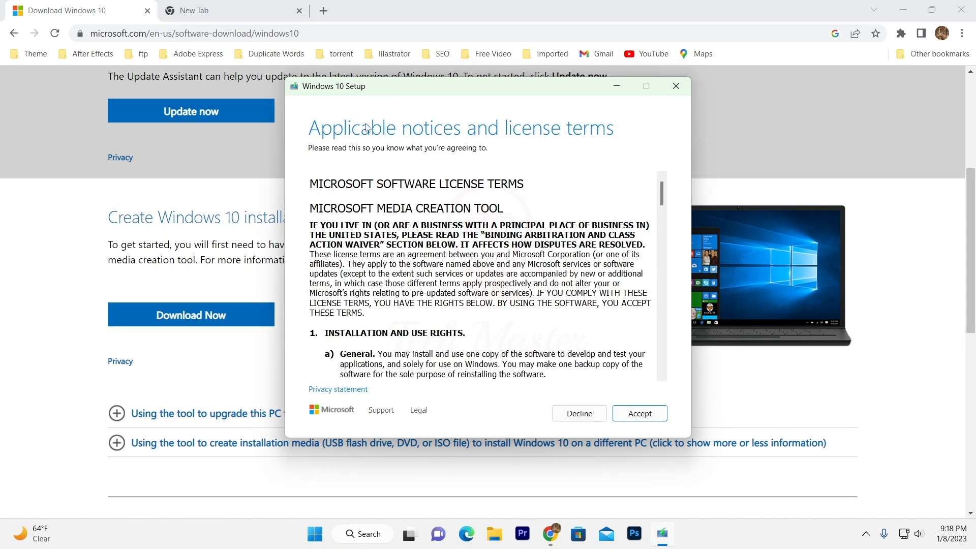
scroll(444, 224, down, 5)
scroll(459, 227, up, 5)
scroll(507, 222, down, 10)
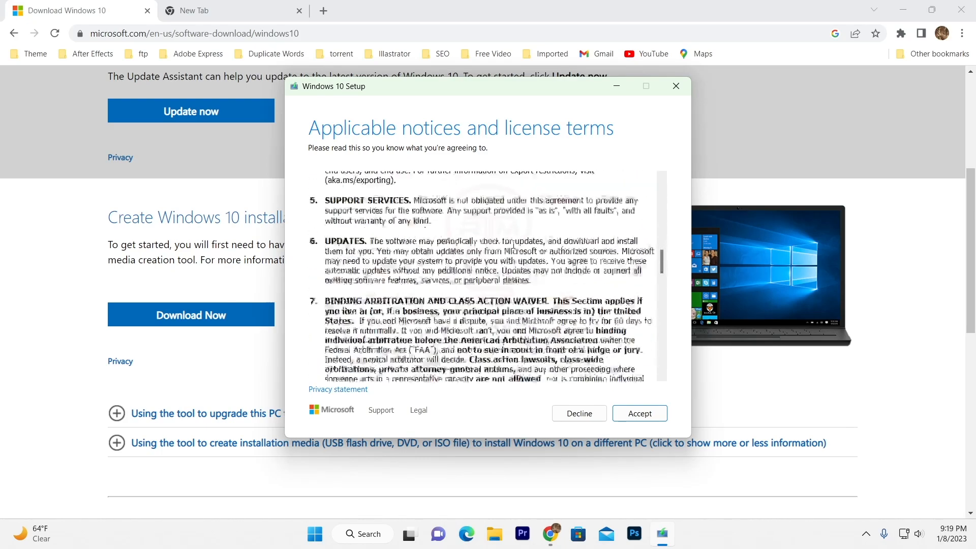
scroll(487, 252, down, 3)
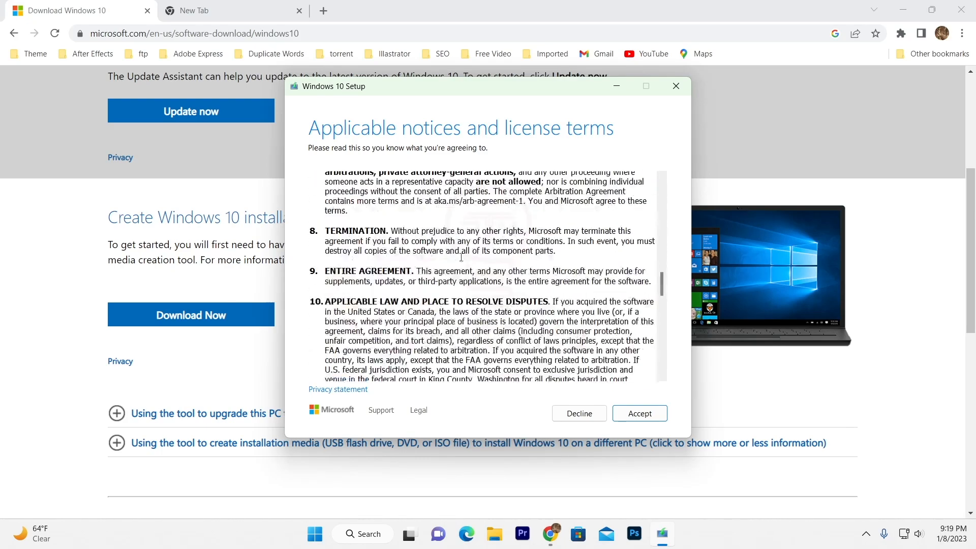
click(639, 414)
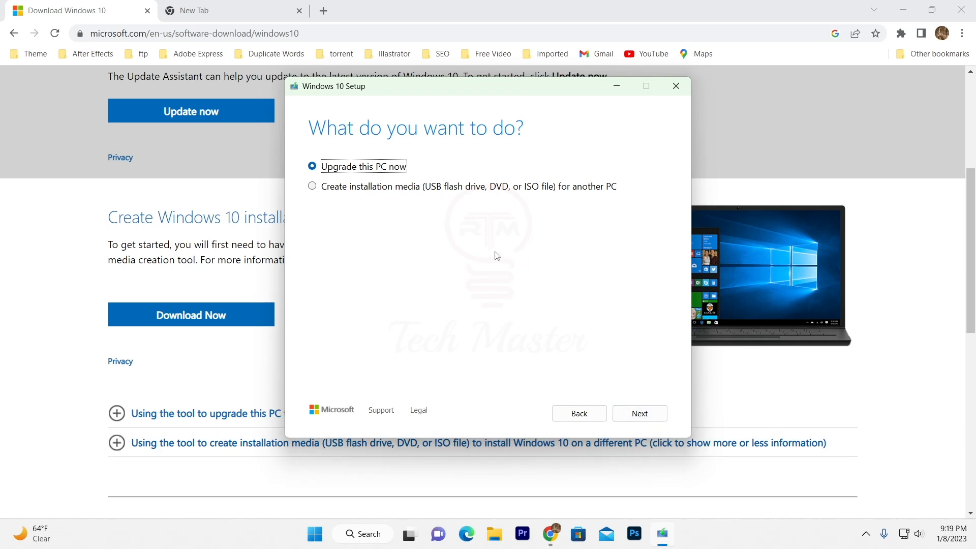
Choose to create installation media for another PC, disabling the recommended options and keeping English (United States), Windows 10, 64-bit (x64).
click(313, 187)
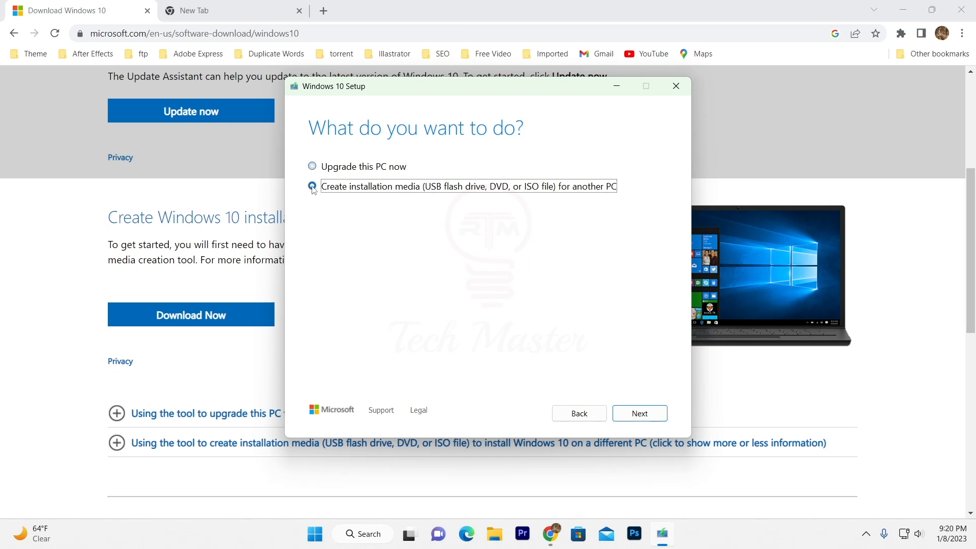
click(640, 414)
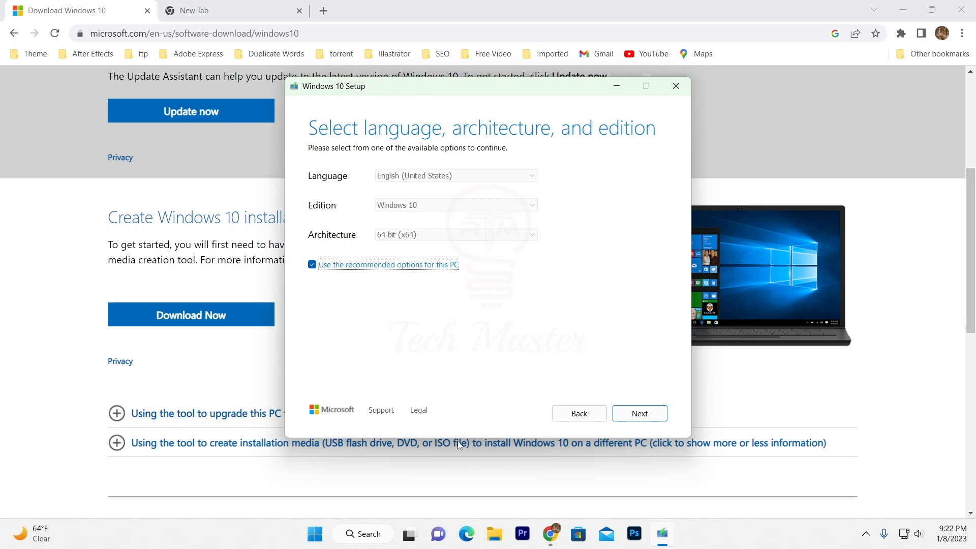
click(312, 265)
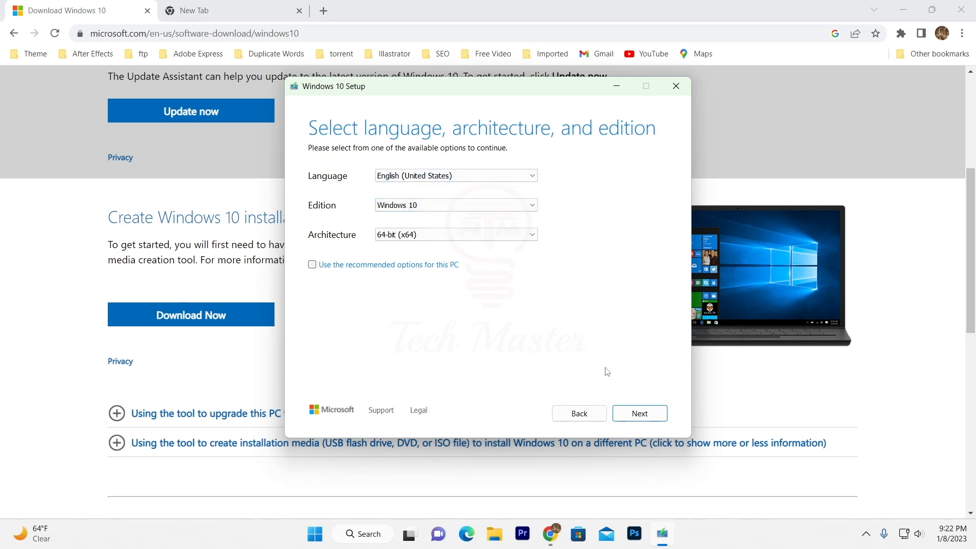
click(638, 413)
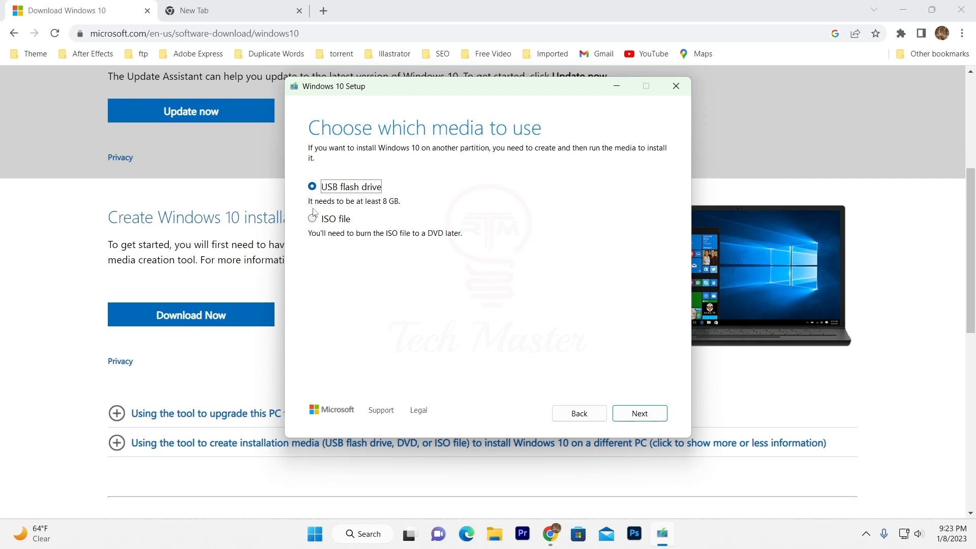
Choose ISO file as the media and save it as Windows10.iso on the Soft (E:) drive.
key(Down)
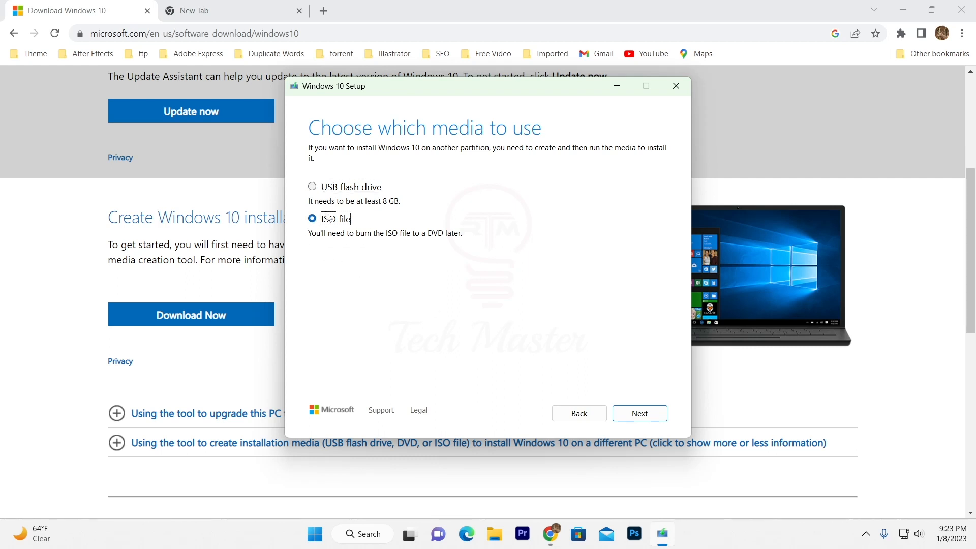
click(639, 413)
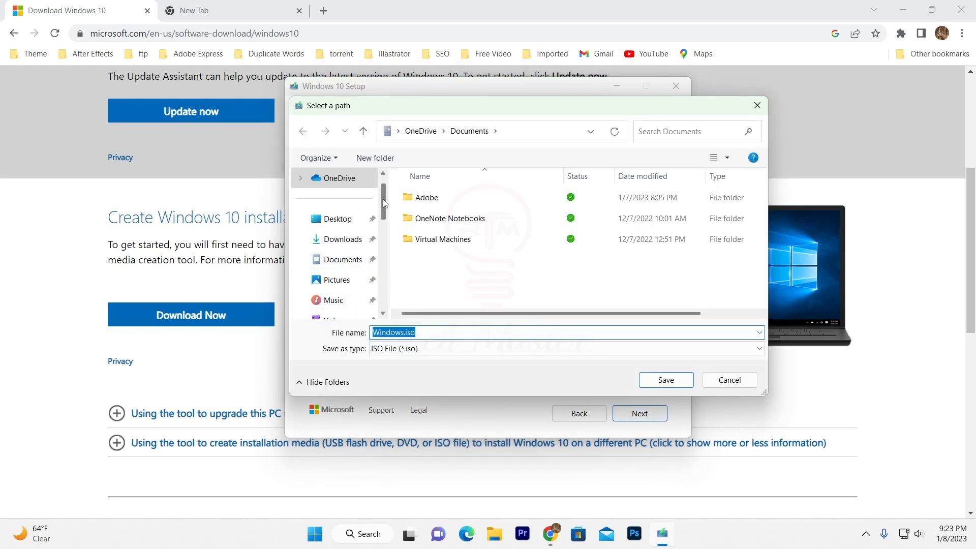
drag(384, 203, 384, 283)
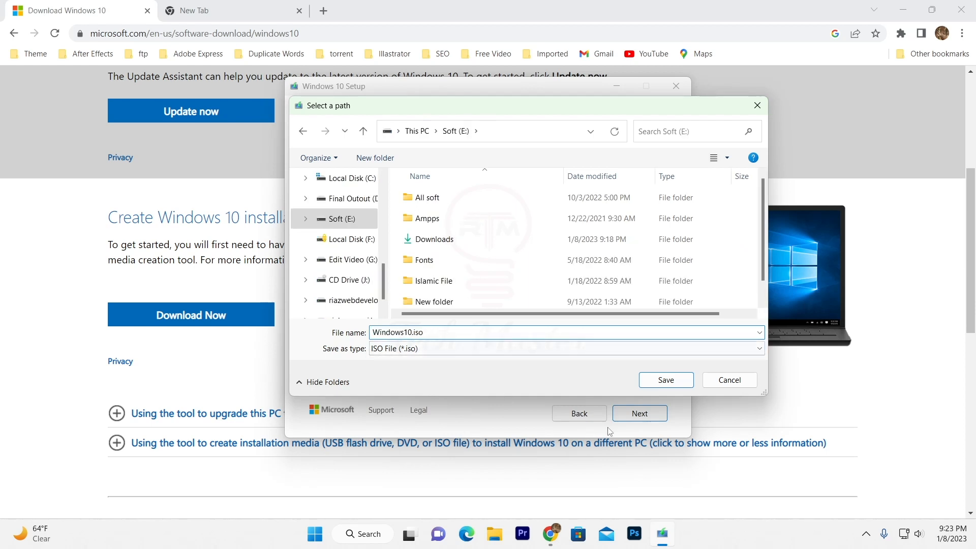
click(666, 381)
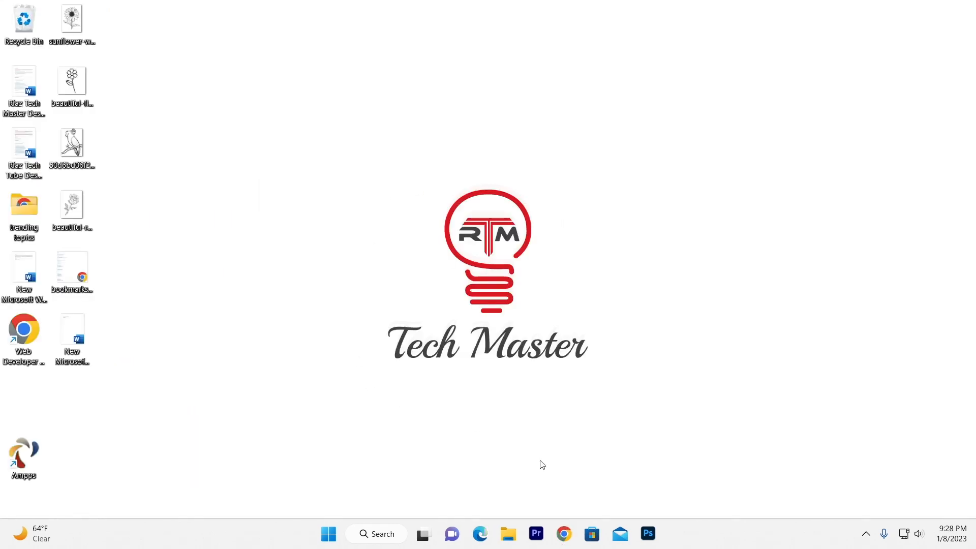
Switch to File Explorer and locate Windows10.iso on the Soft (E:) drive.
click(509, 534)
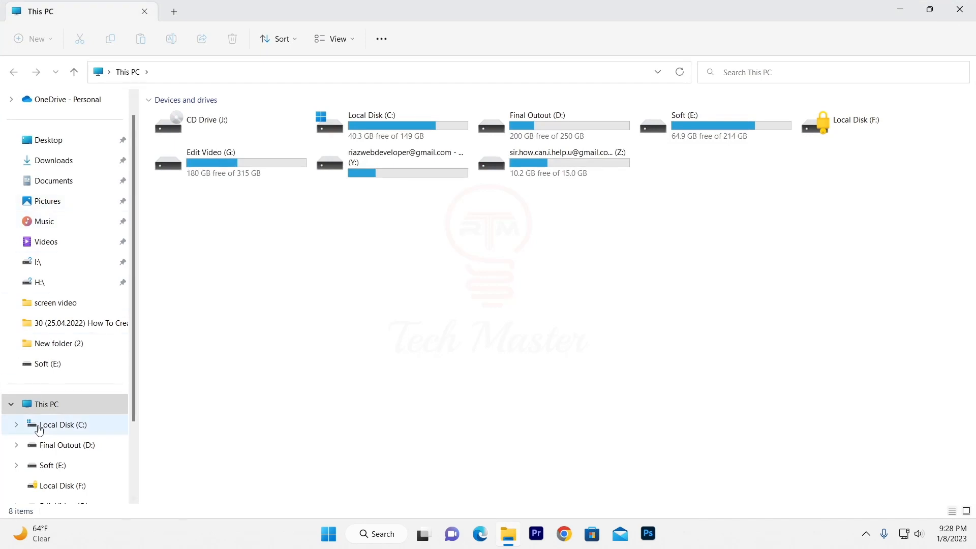
click(60, 471)
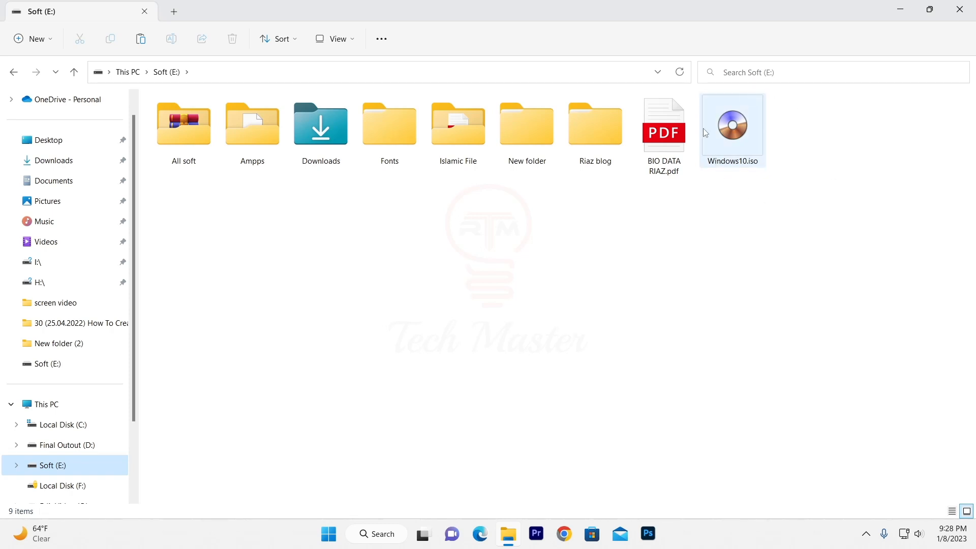
click(736, 144)
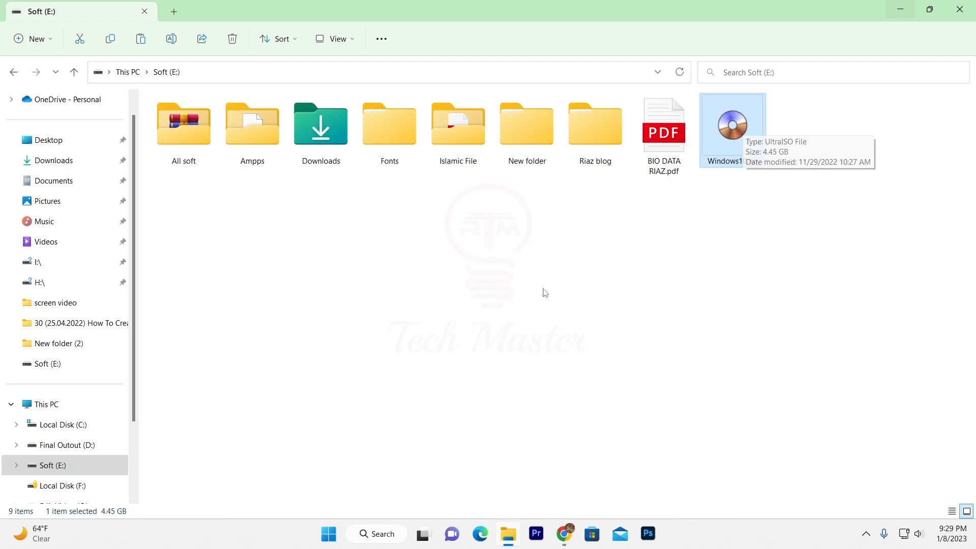
Switch to Chrome, search Google for rufus and open the official rufus.ie site.
click(565, 540)
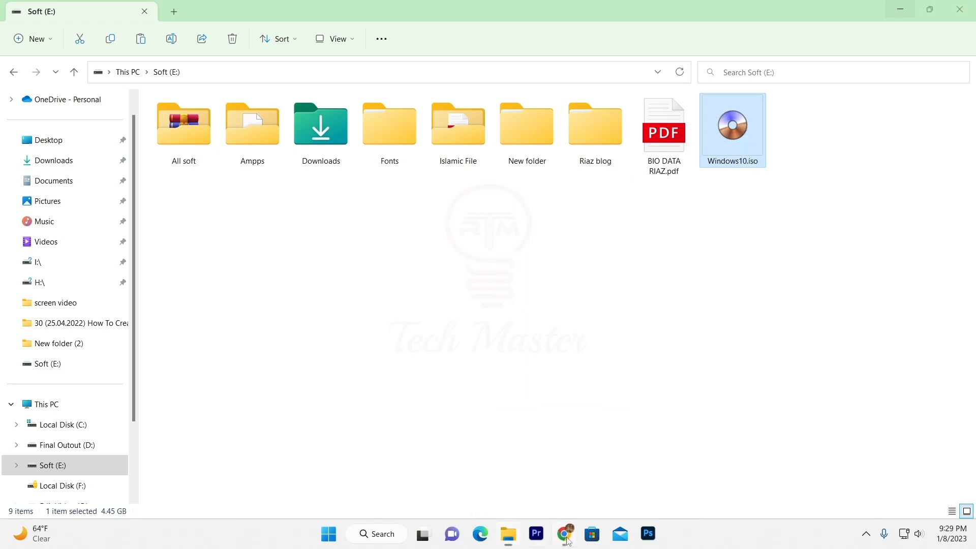
click(381, 237)
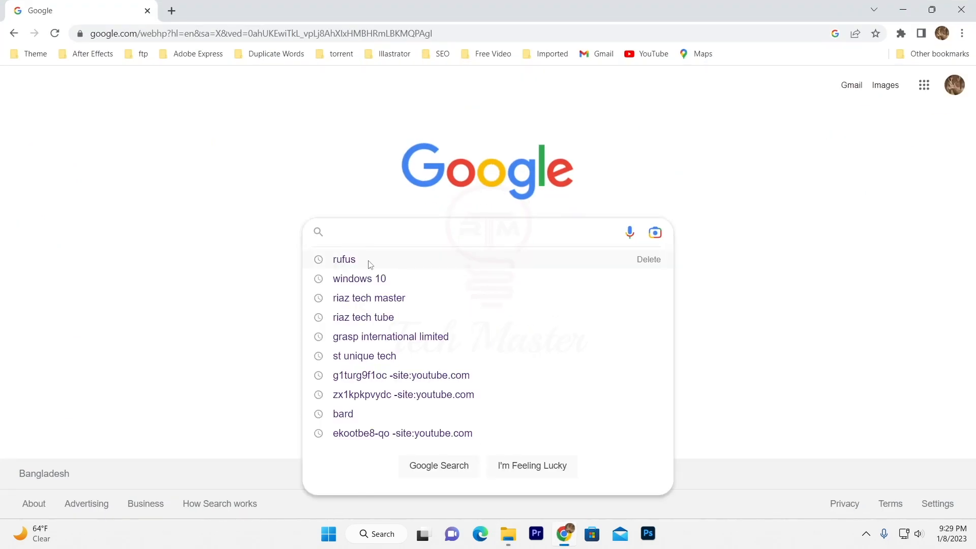
click(350, 259)
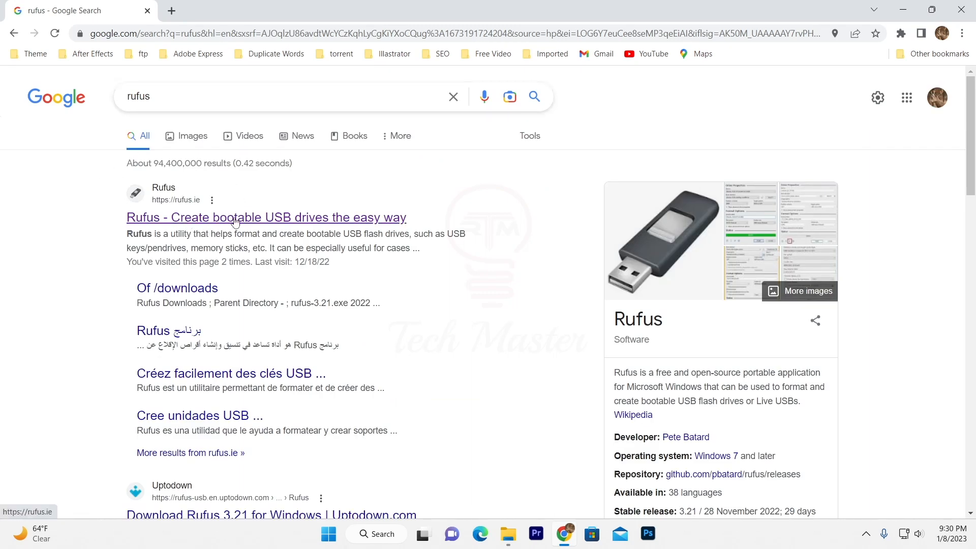
click(214, 222)
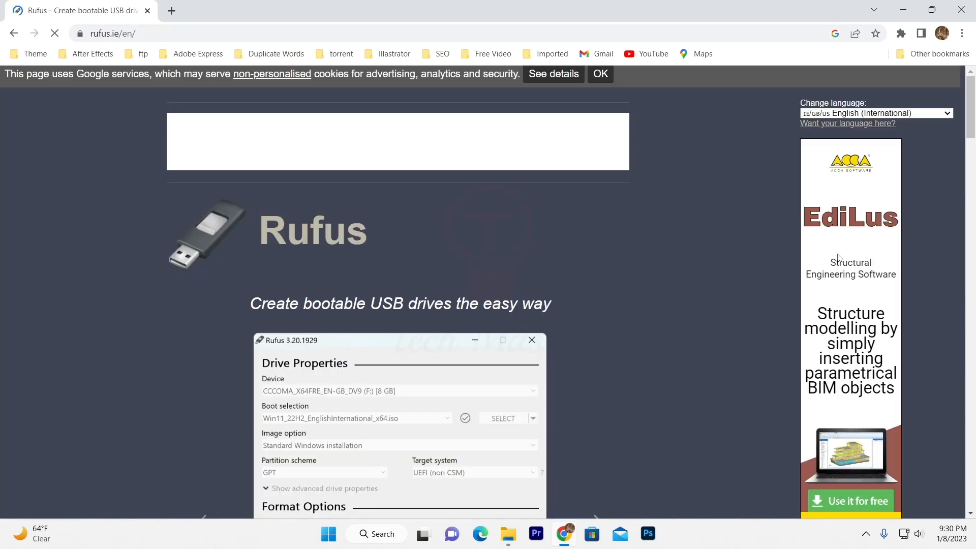
Download Rufus 3.21 from the site's Download section and run rufus-3.21.exe.
scroll(442, 284, down, 4)
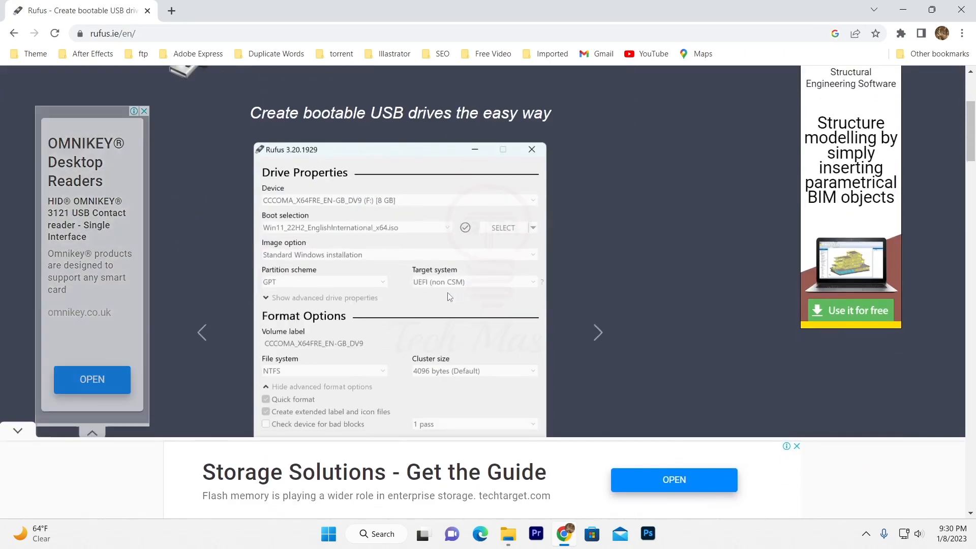
scroll(435, 232, down, 5)
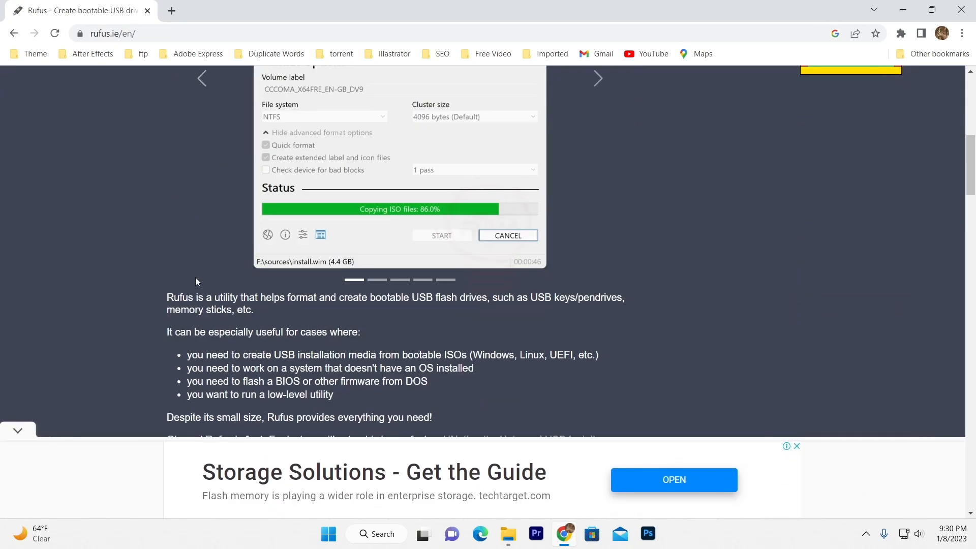
scroll(196, 282, down, 6)
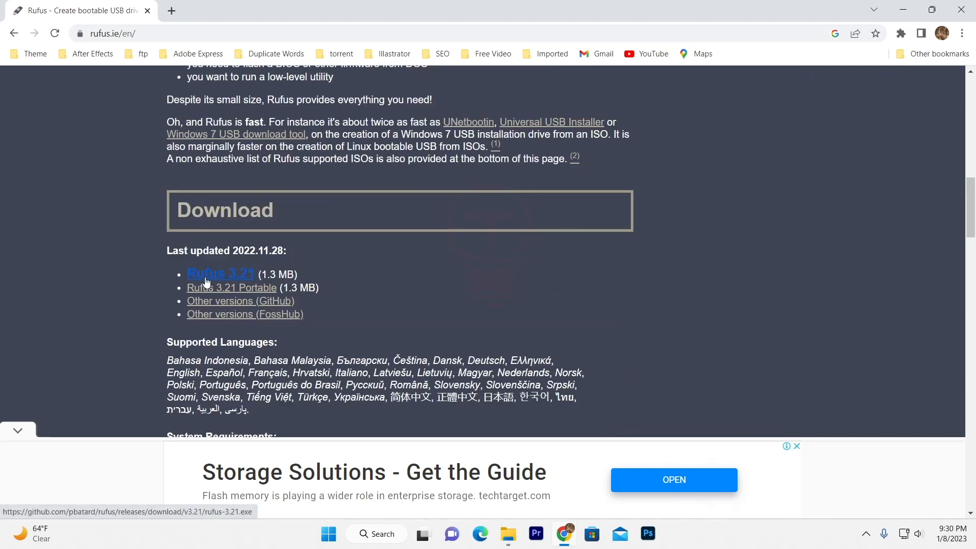
click(233, 275)
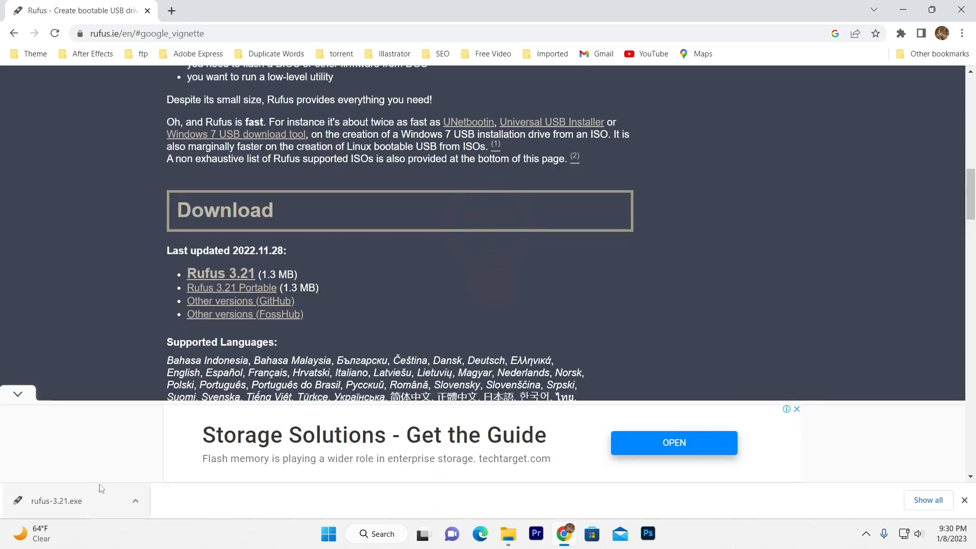
click(79, 506)
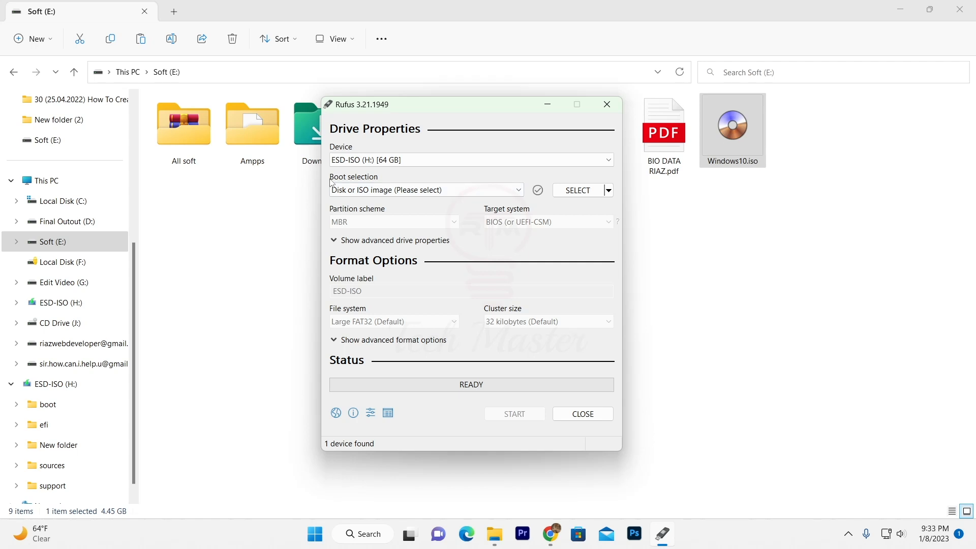
Keep Disk or ISO image as the boot selection and load Windows10.iso from the Soft (E:) drive.
click(391, 190)
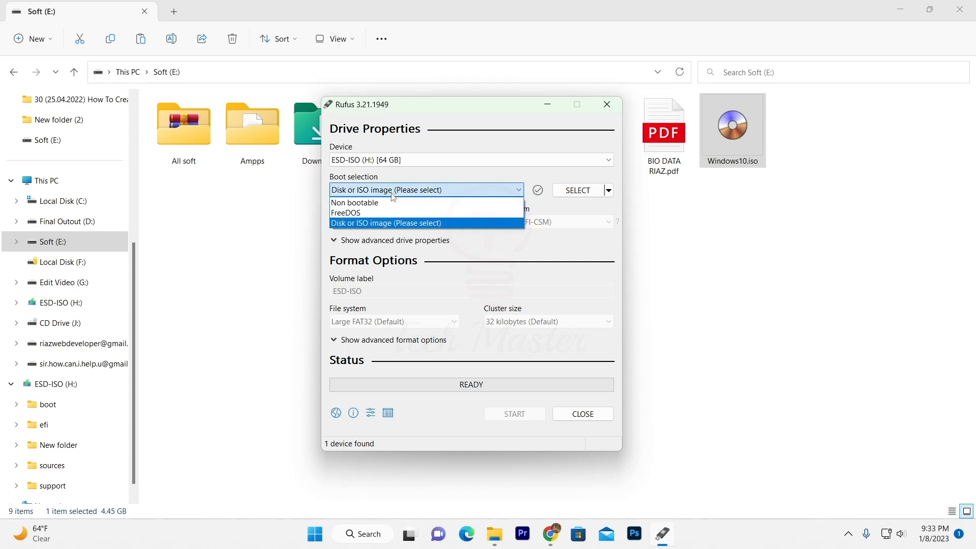
click(393, 195)
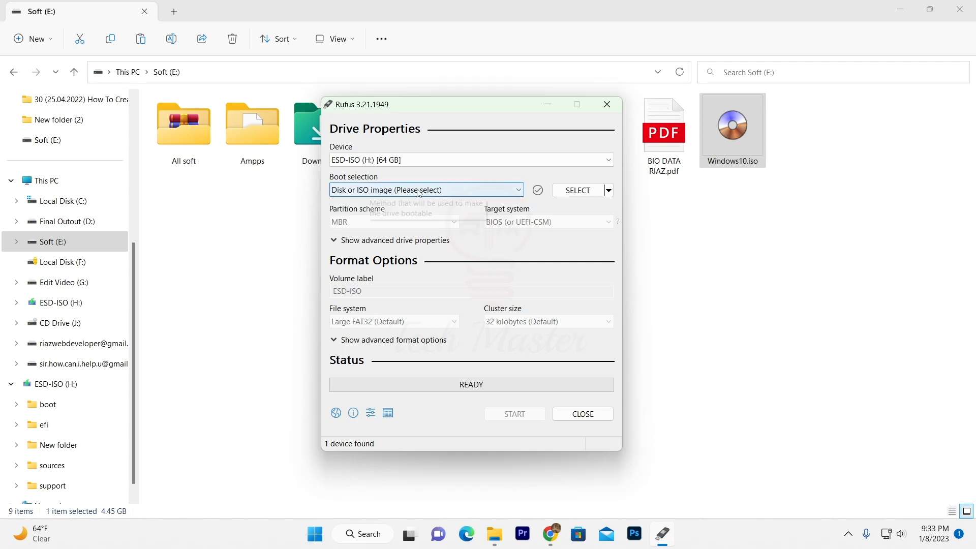
click(579, 191)
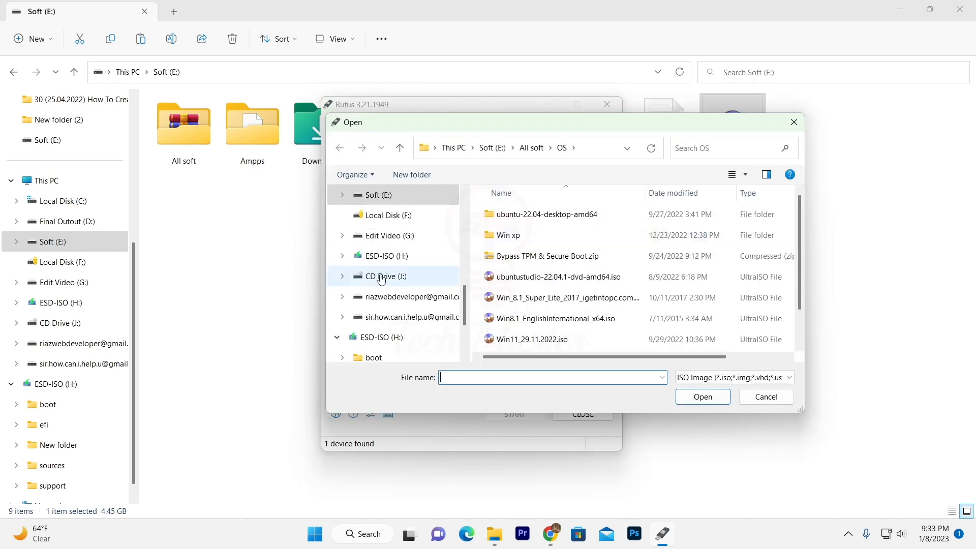
scroll(442, 321, down, 2)
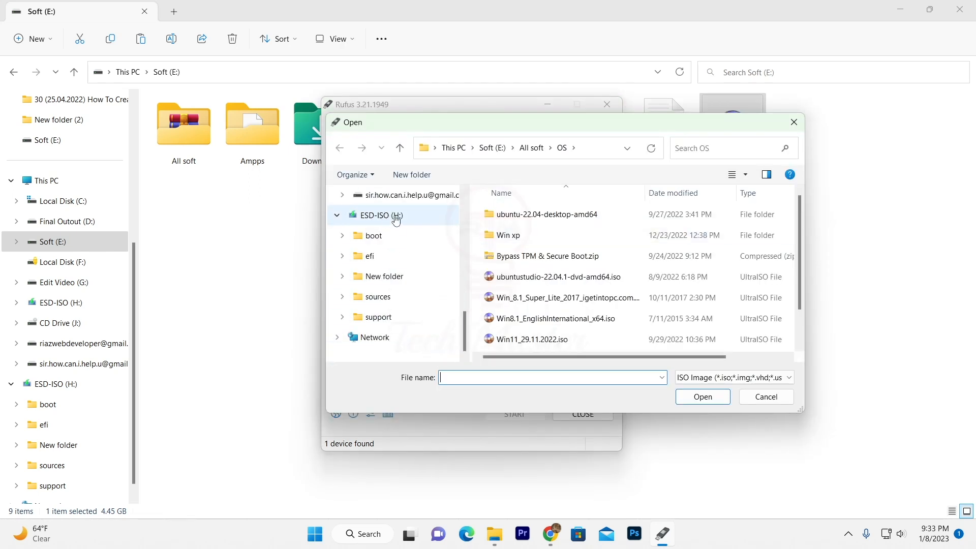
scroll(386, 237, up, 3)
scroll(417, 251, up, 1)
click(379, 235)
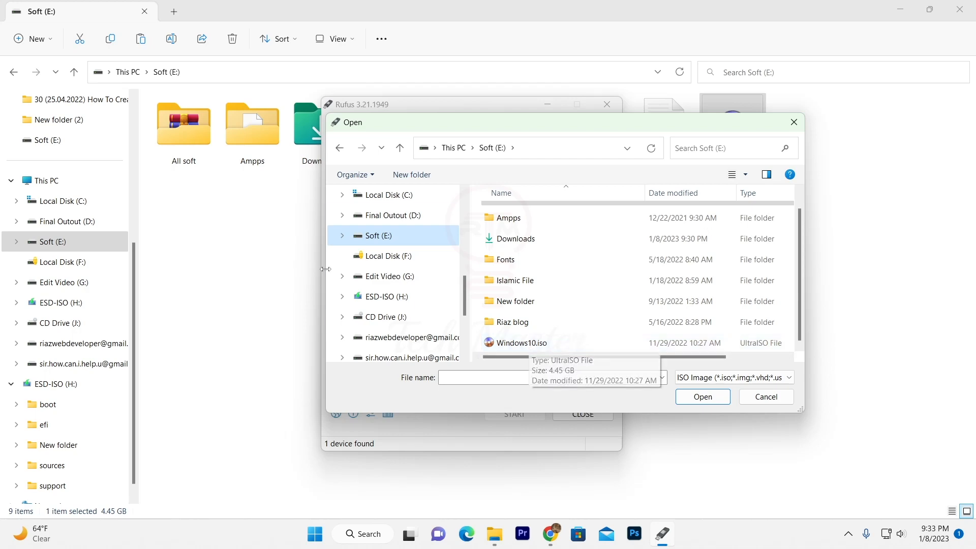
click(538, 344)
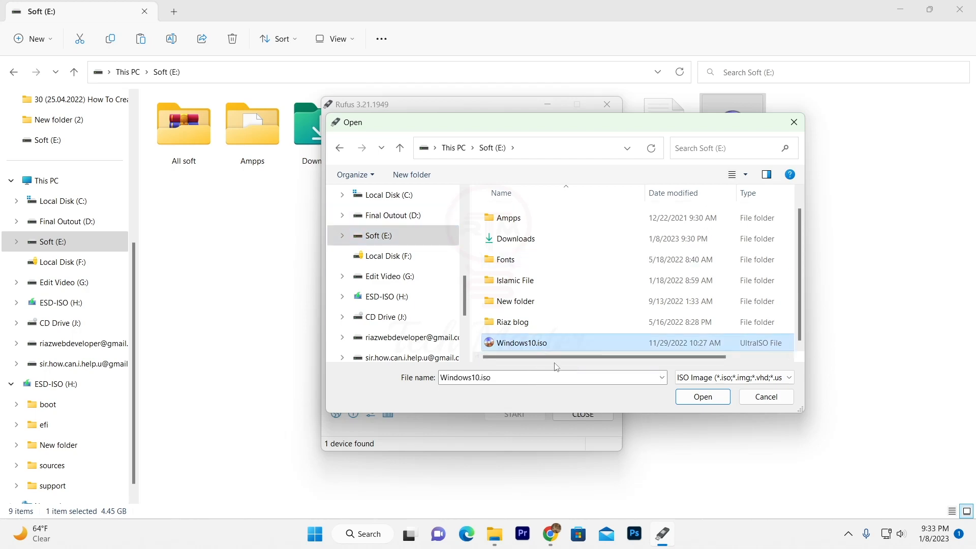
click(703, 396)
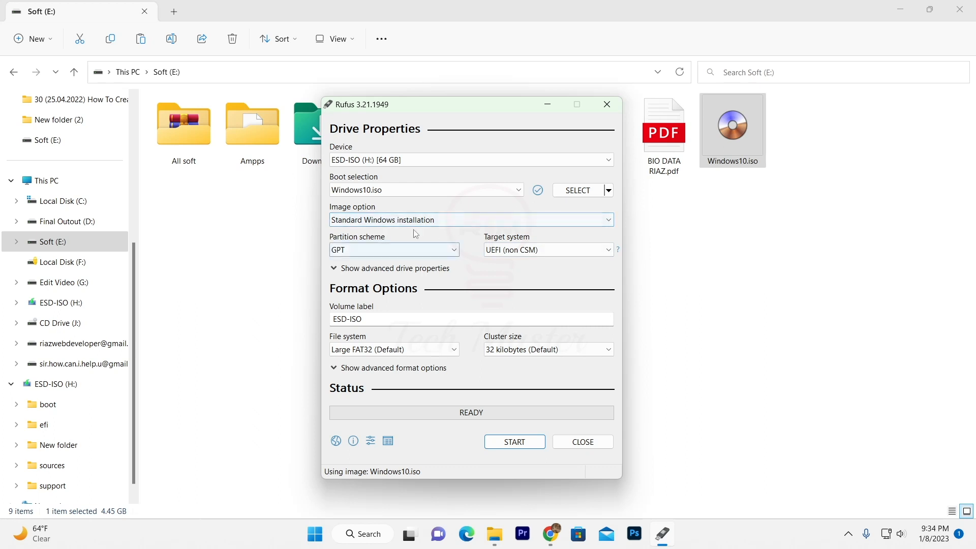
Start the bootable drive creation and accept the Windows customization with a local account under the filled-in username.
mouse_move(442, 227)
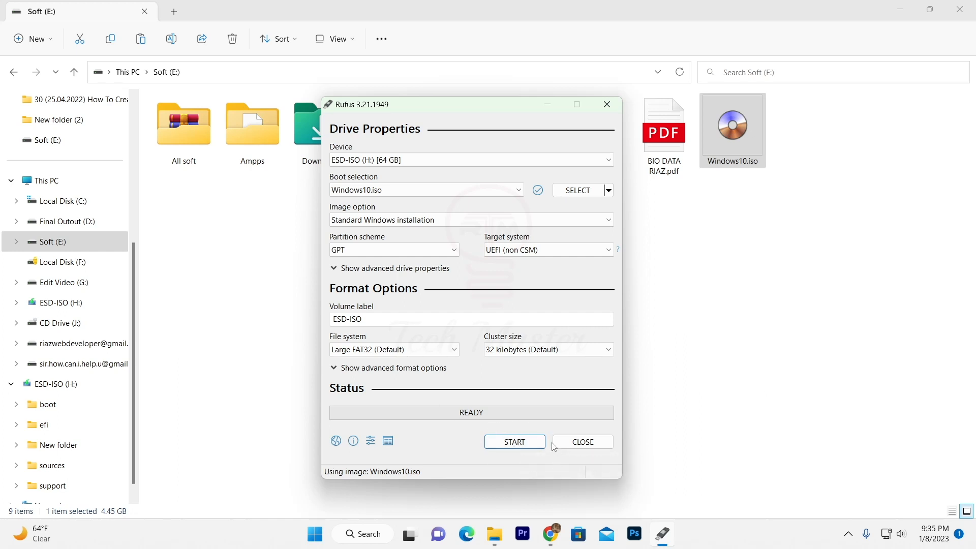
click(515, 443)
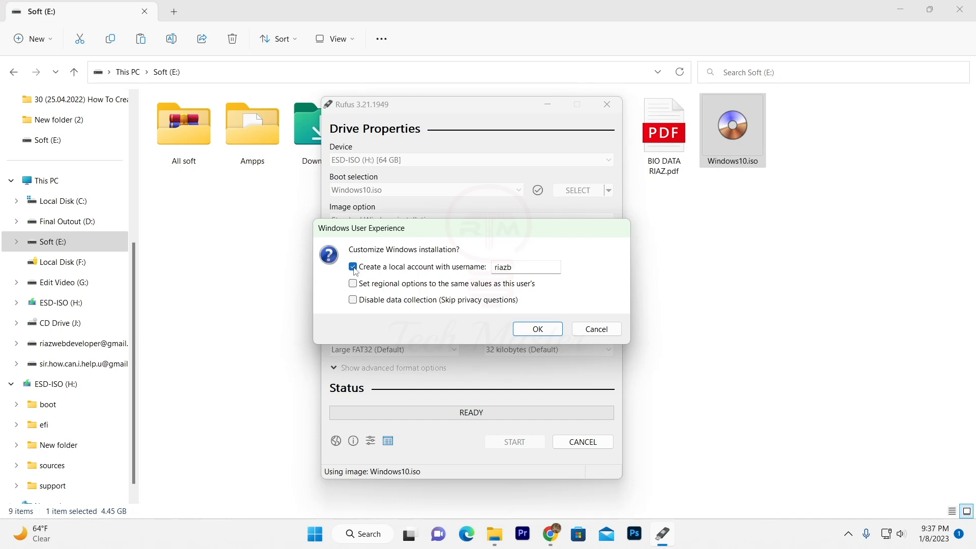
click(538, 329)
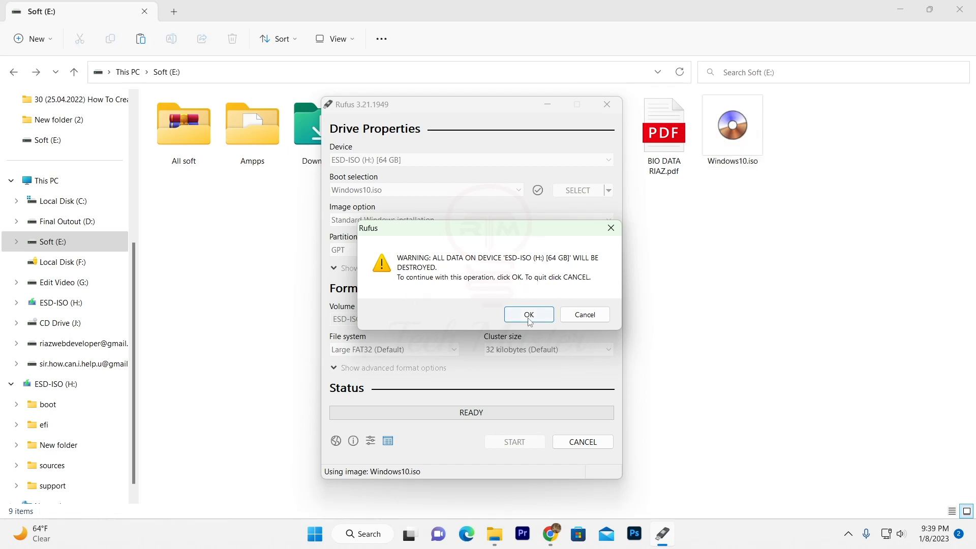
Confirm erasing the 64 GB ESD-ISO drive to write Windows10.iso, close Rufus when finished and open the ESD-ISO (I:) drive.
click(528, 314)
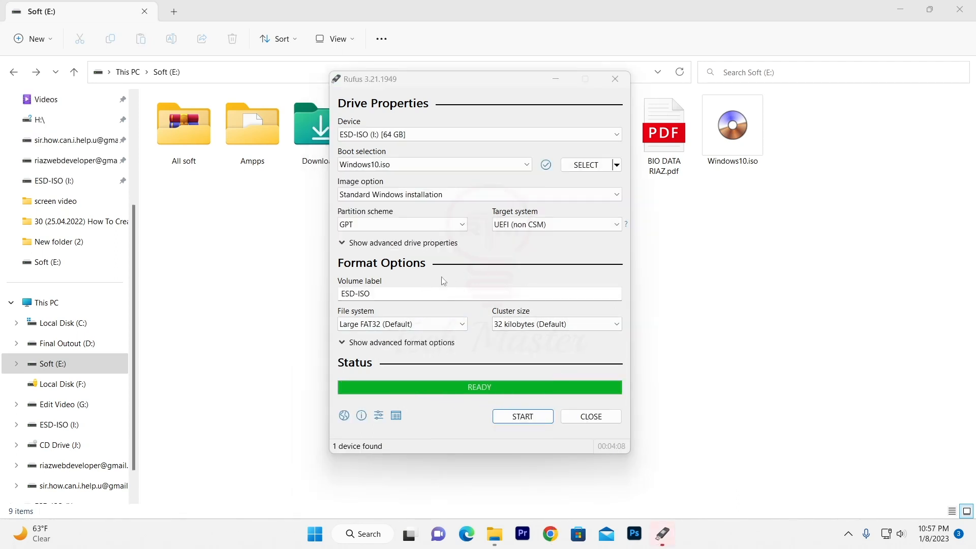
click(603, 420)
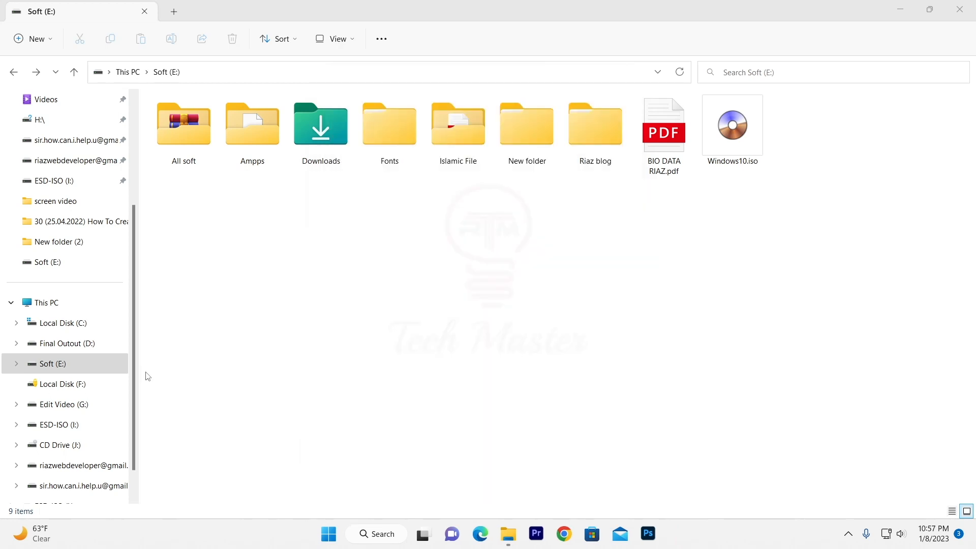
click(59, 425)
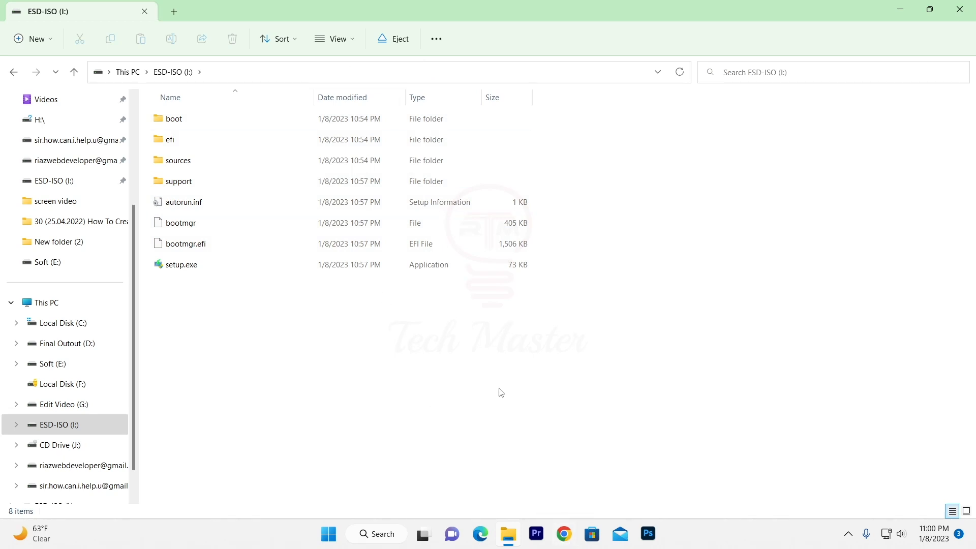
Switch to Chrome, search Google for gigabyte motherboard boot key and highlight the key name in the featured answer.
click(564, 535)
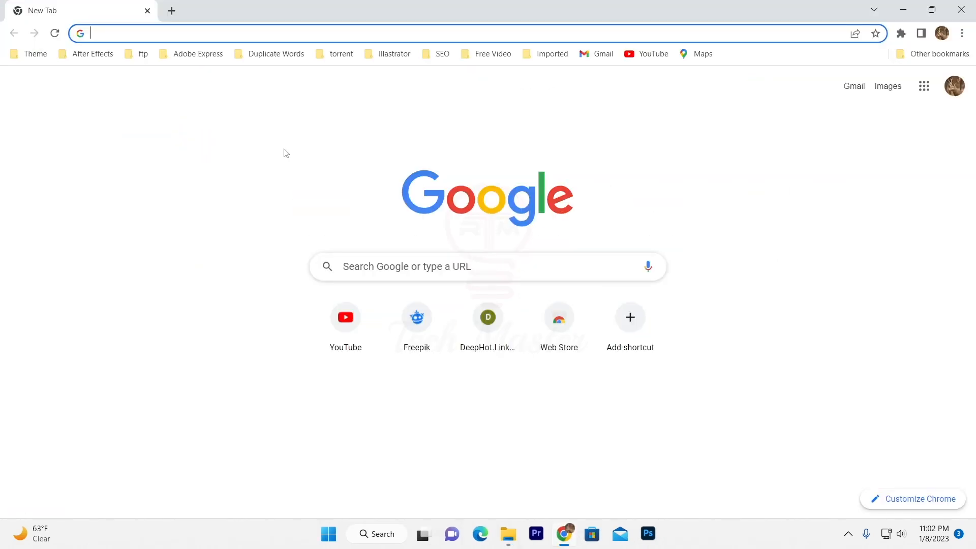
click(420, 268)
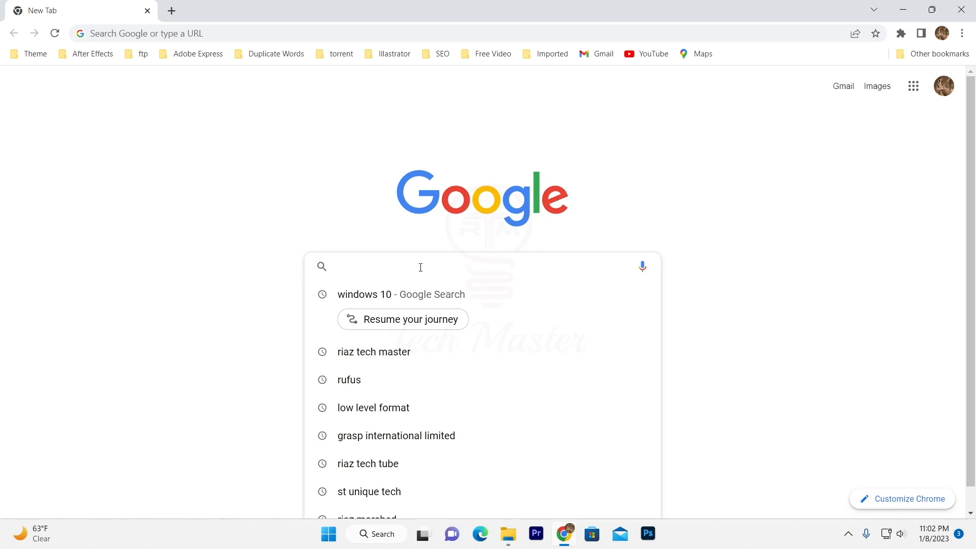
text(gigabyte motherboard boo)
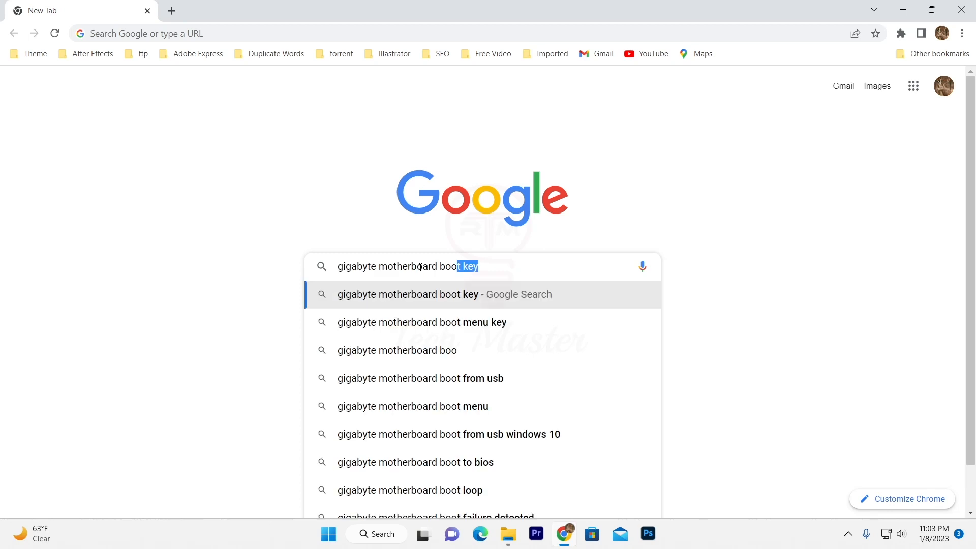
key(Return)
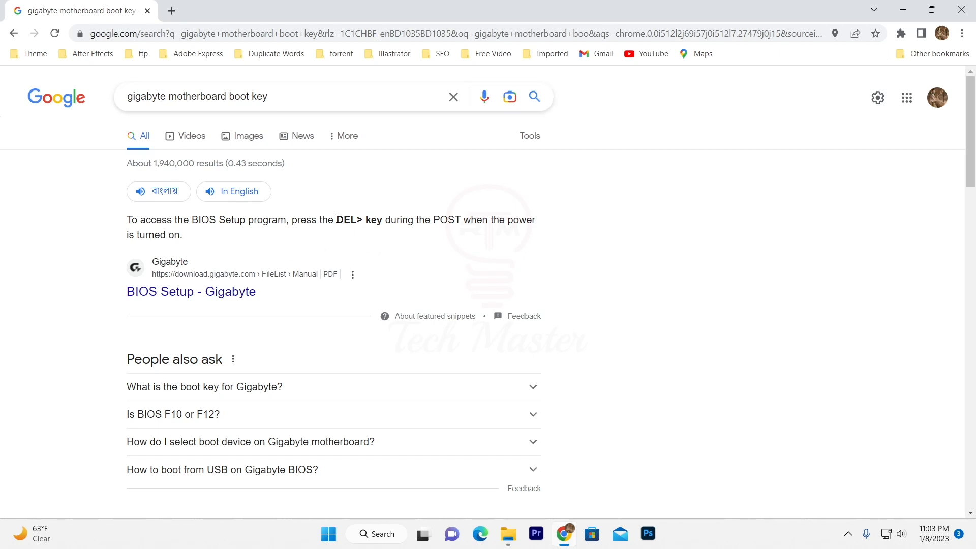
drag(336, 219, 358, 222)
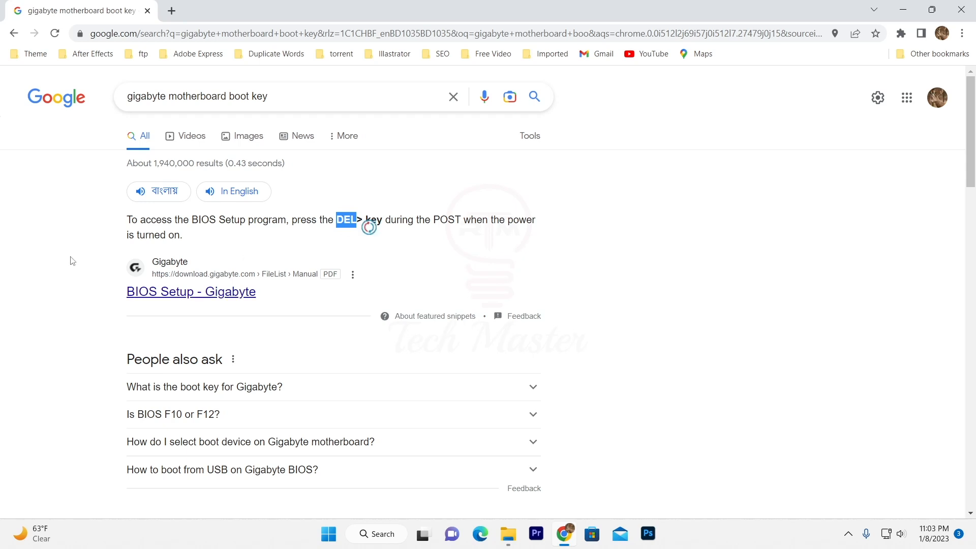
click(1, 154)
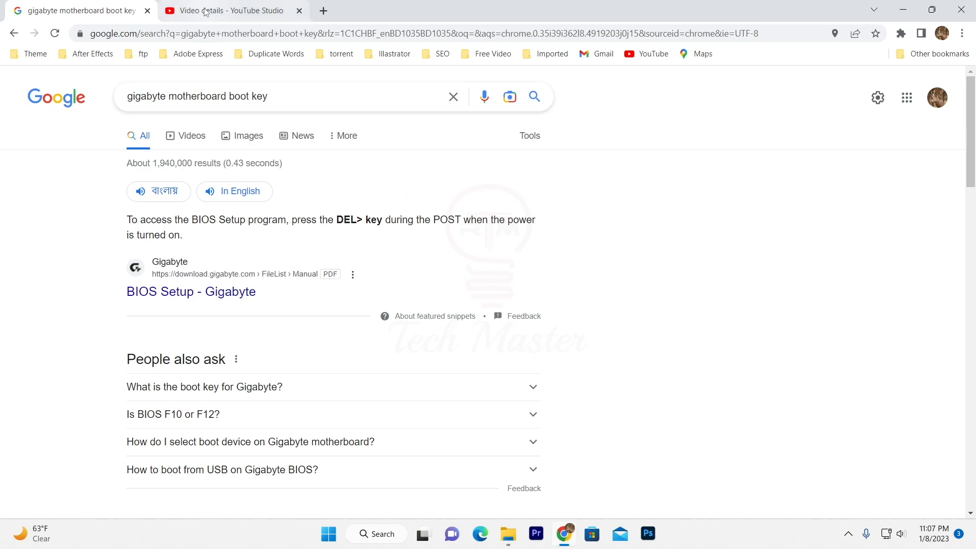
Switch to the YouTube Studio tab showing the details of the Windows 10 installation tutorial.
click(231, 11)
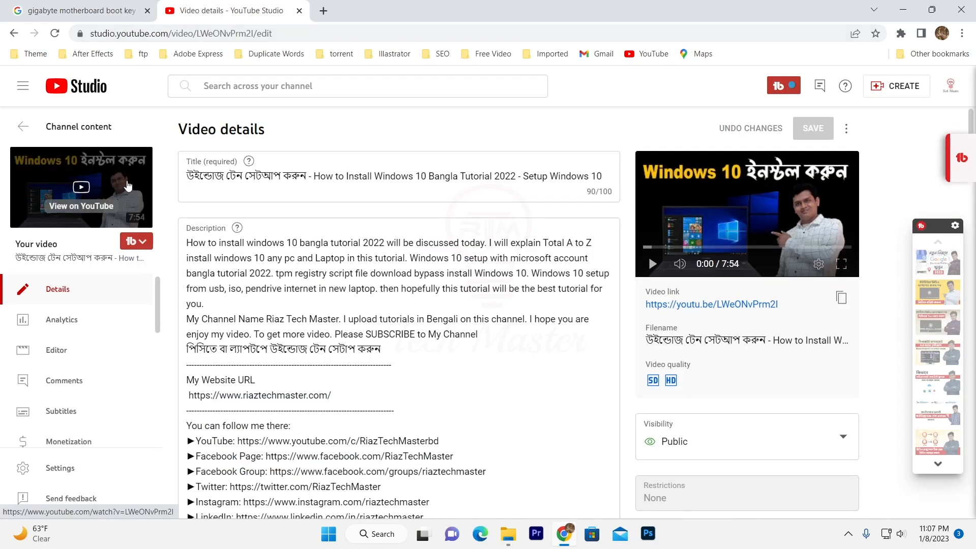